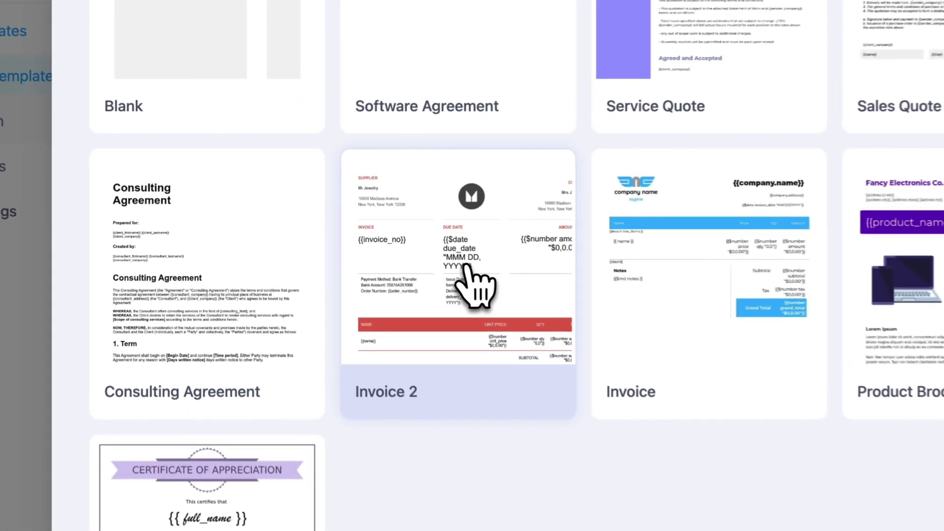
Step: Open Invoice 2 and drop a Text element reading {{ invoice_number }} into the INVOICE cell
click(349, 222)
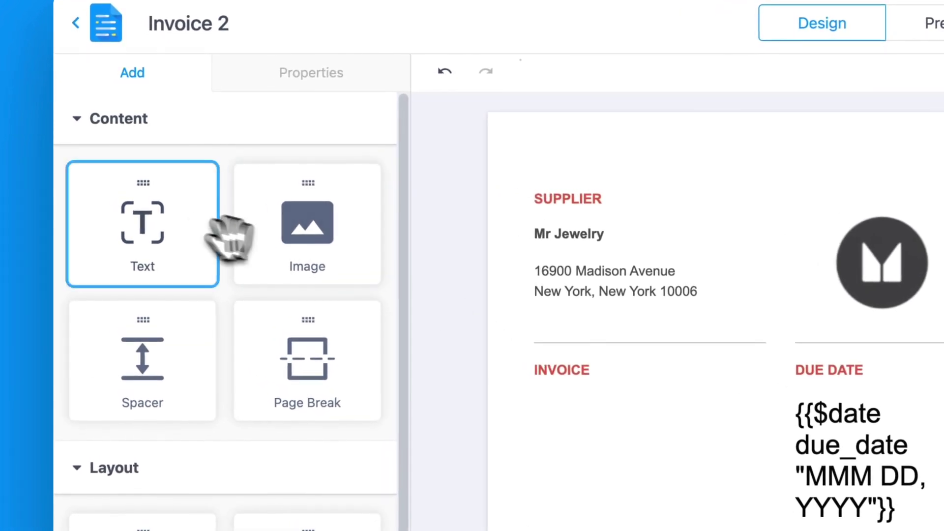
drag(169, 214, 128, 187)
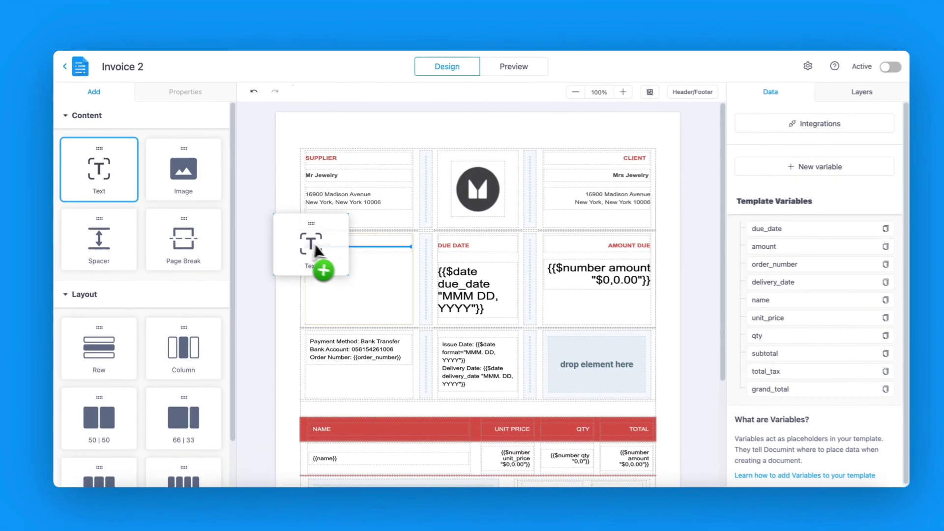
drag(127, 185, 332, 254)
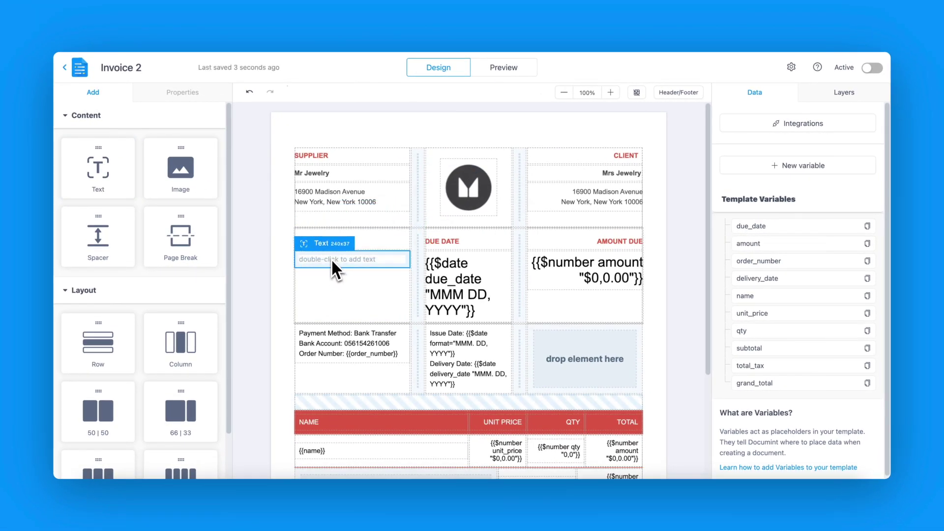
double_click(331, 258)
text({{ invoice_number)
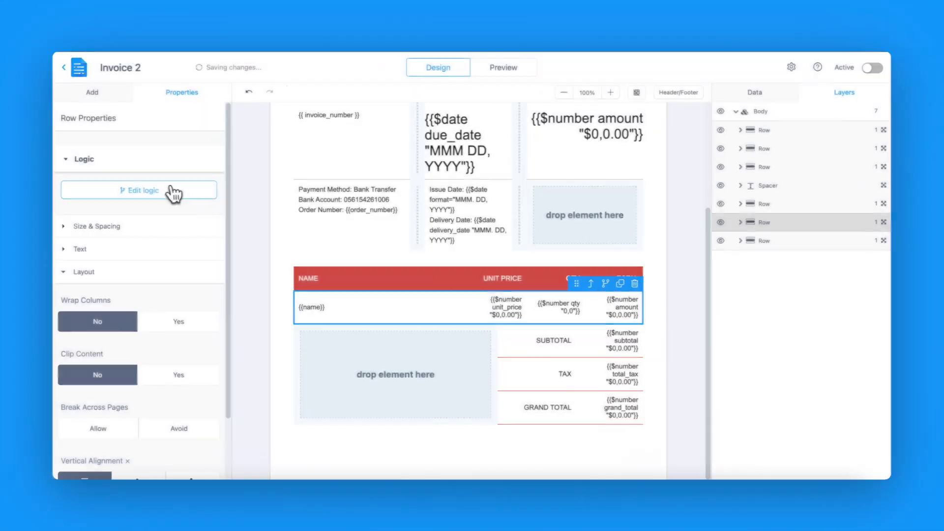
click(168, 191)
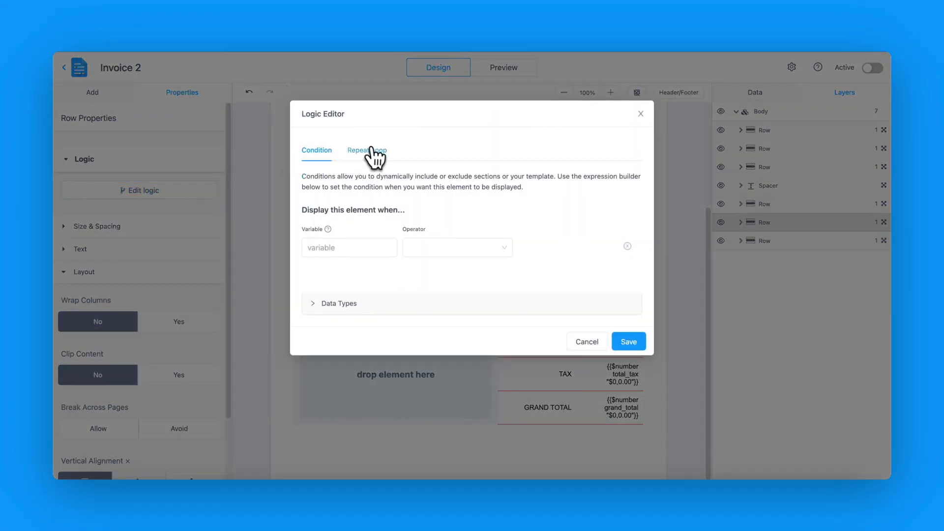
Step: Use the Repeat/Loop logic to repeat the line-item row over the products list
click(377, 151)
click(365, 221)
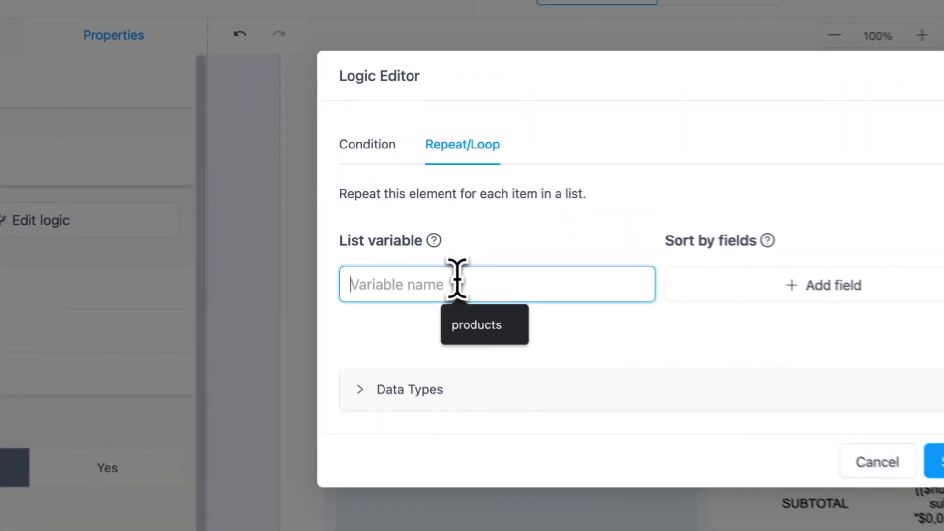
text(pr)
text(oducts)
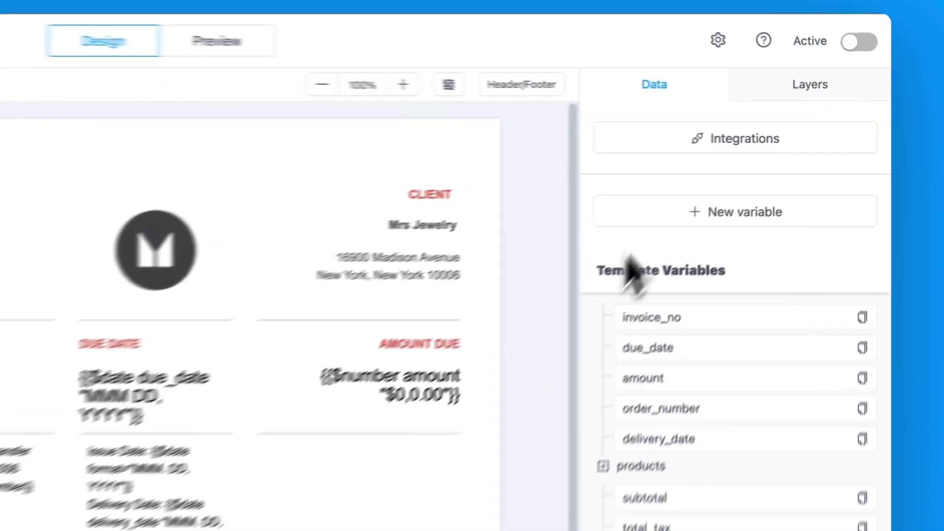
Step: Show the Data panel's integrations gallery with Airtable, Zapier, Make and Noloco
click(686, 140)
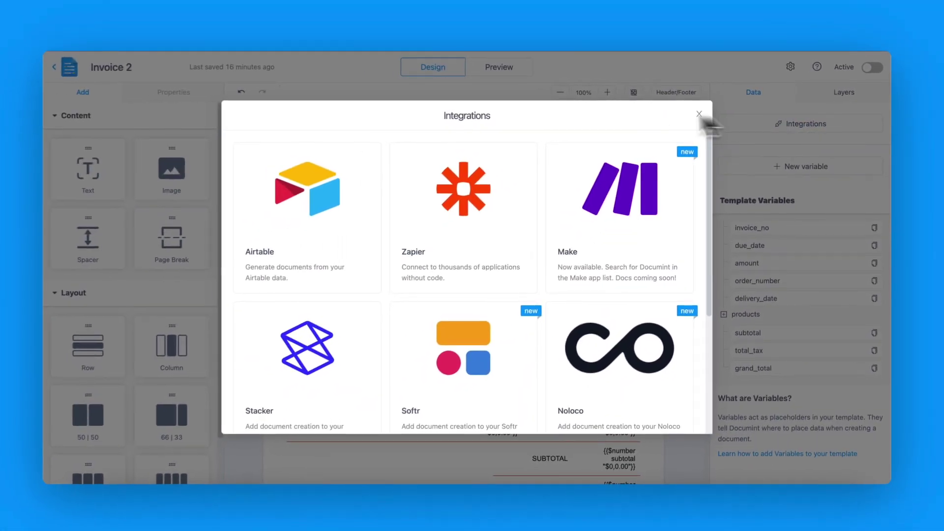